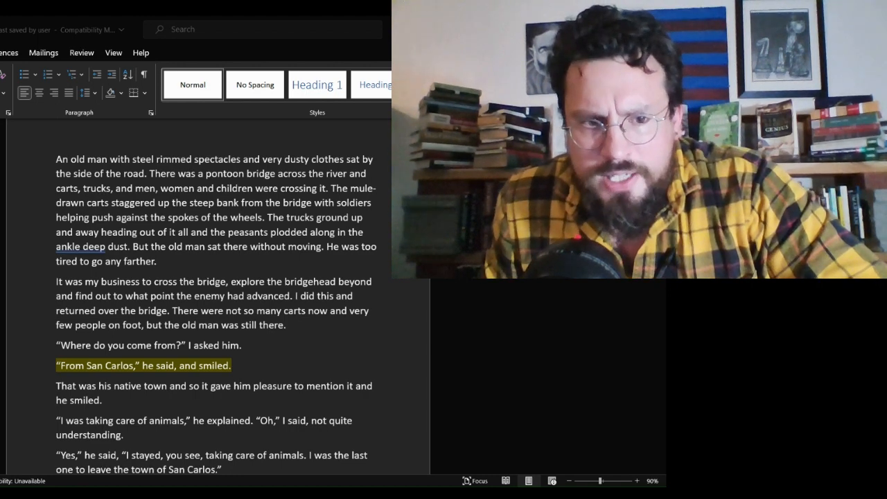
{"action": "left_click", "coordinate": [223, 313]}
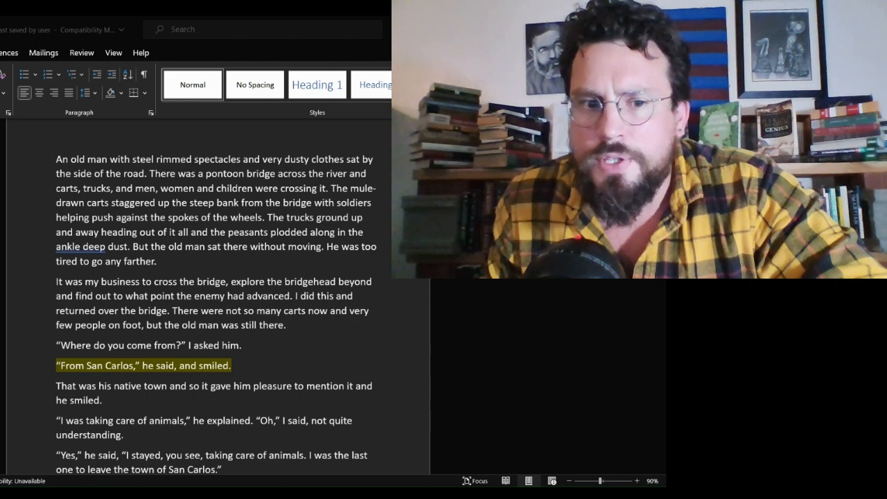
{"action": "scroll", "coordinate": [253, 283], "scroll_direction": "down", "scroll_amount": 5}
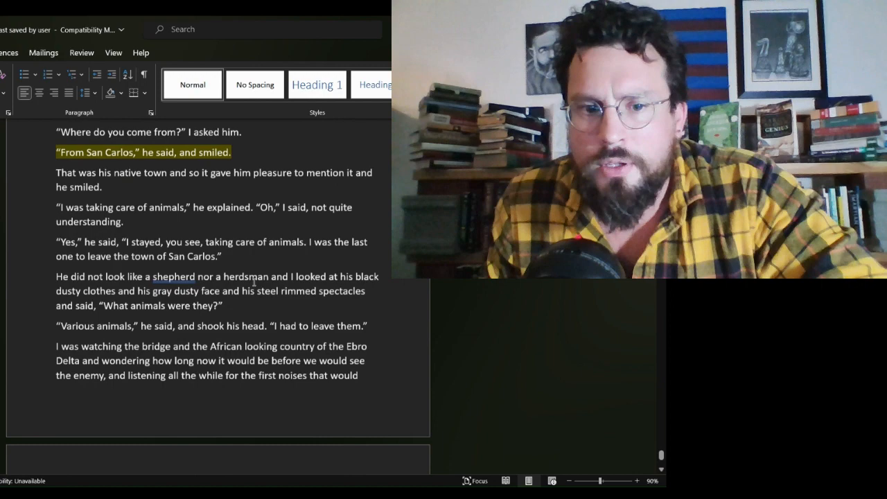
{"action": "scroll", "coordinate": [253, 284], "scroll_direction": "down", "scroll_amount": 5}
{"action": "scroll", "coordinate": [253, 284], "scroll_direction": "down", "scroll_amount": 4}
{"action": "scroll", "coordinate": [253, 284], "scroll_direction": "down", "scroll_amount": 4}
{"action": "scroll", "coordinate": [253, 284], "scroll_direction": "down", "scroll_amount": 4}
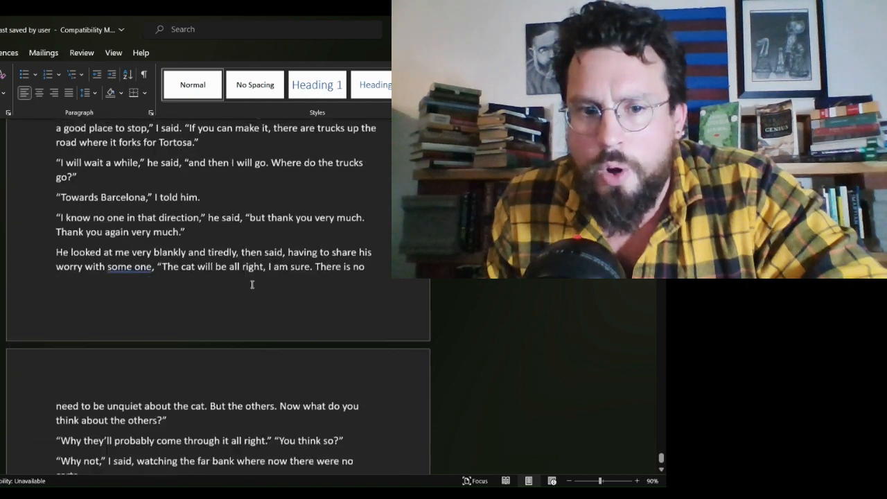
{"action": "scroll", "coordinate": [253, 283], "scroll_direction": "down", "scroll_amount": 4}
{"action": "scroll", "coordinate": [253, 284], "scroll_direction": "down", "scroll_amount": 3}
{"action": "scroll", "coordinate": [249, 287], "scroll_direction": "down", "scroll_amount": 2}
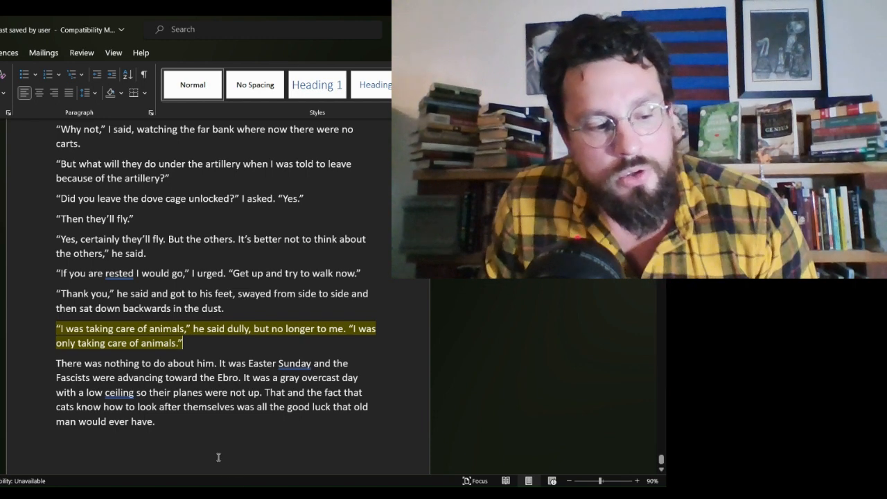
{"action": "scroll", "coordinate": [278, 358], "scroll_direction": "down", "scroll_amount": 1}
{"action": "scroll", "coordinate": [255, 355], "scroll_direction": "down", "scroll_amount": 1}
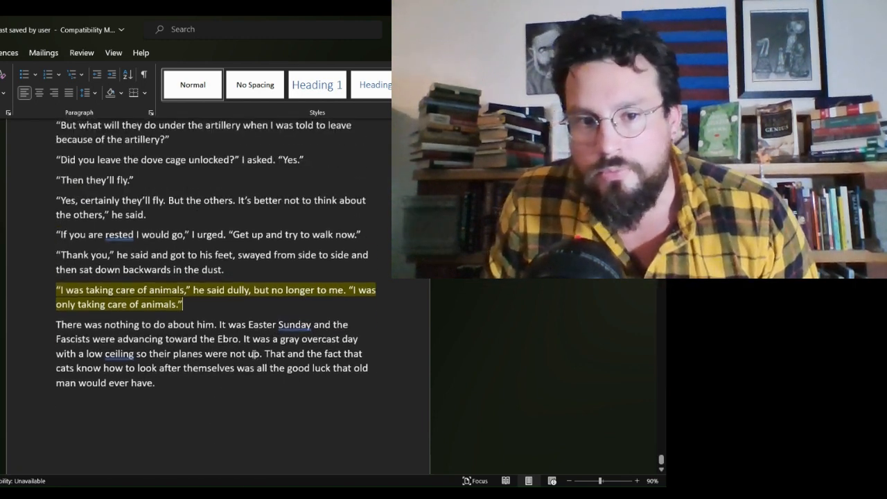
{"action": "scroll", "coordinate": [255, 355], "scroll_direction": "down", "scroll_amount": 1}
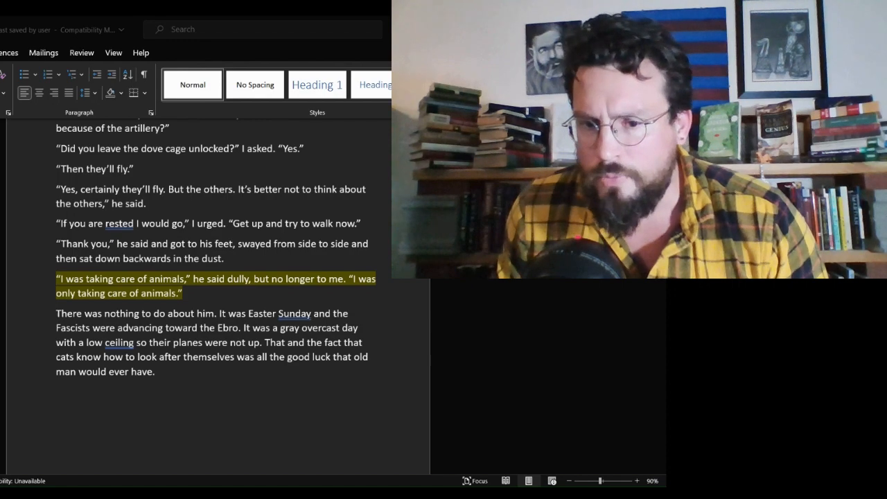
{"action": "left_click", "coordinate": [3, 450]}
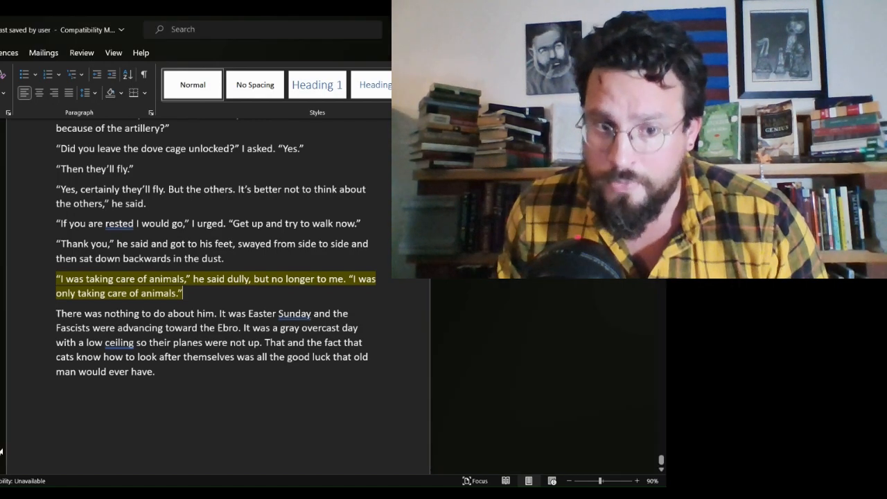
{"action": "scroll", "coordinate": [211, 313], "scroll_direction": "up", "scroll_amount": 3}
{"action": "scroll", "coordinate": [212, 313], "scroll_direction": "down", "scroll_amount": 5}
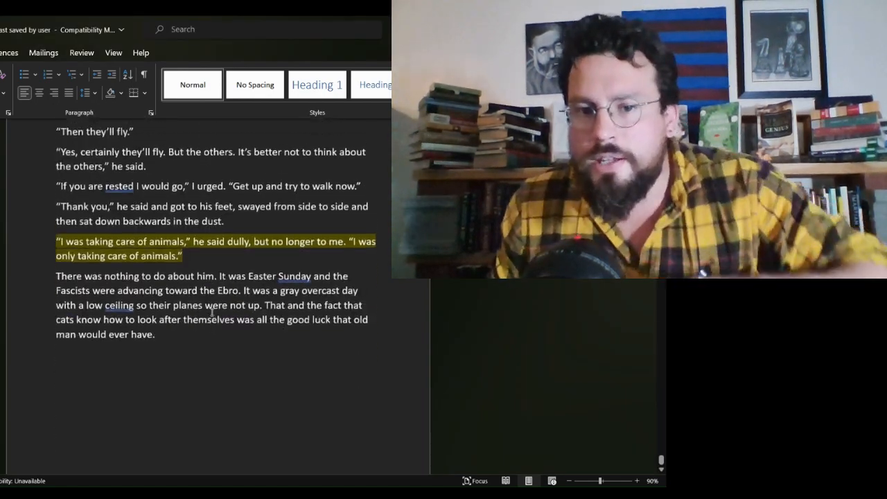
{"action": "scroll", "coordinate": [211, 313], "scroll_direction": "up", "scroll_amount": 3}
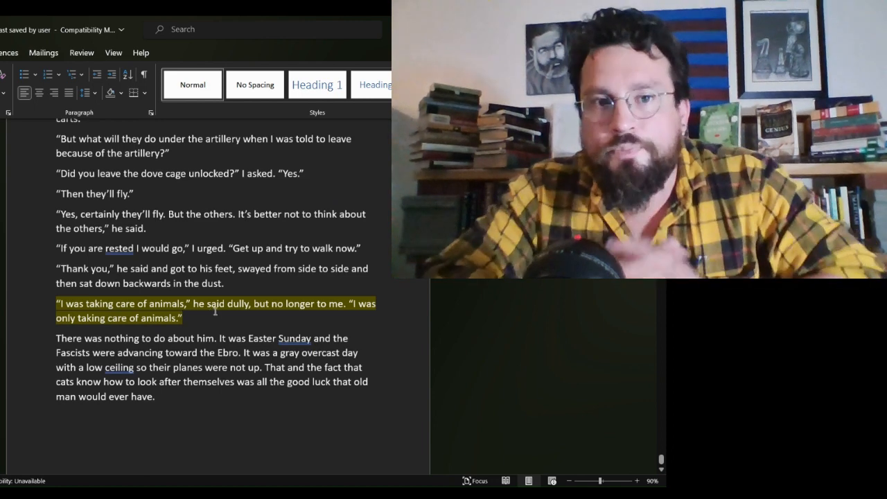